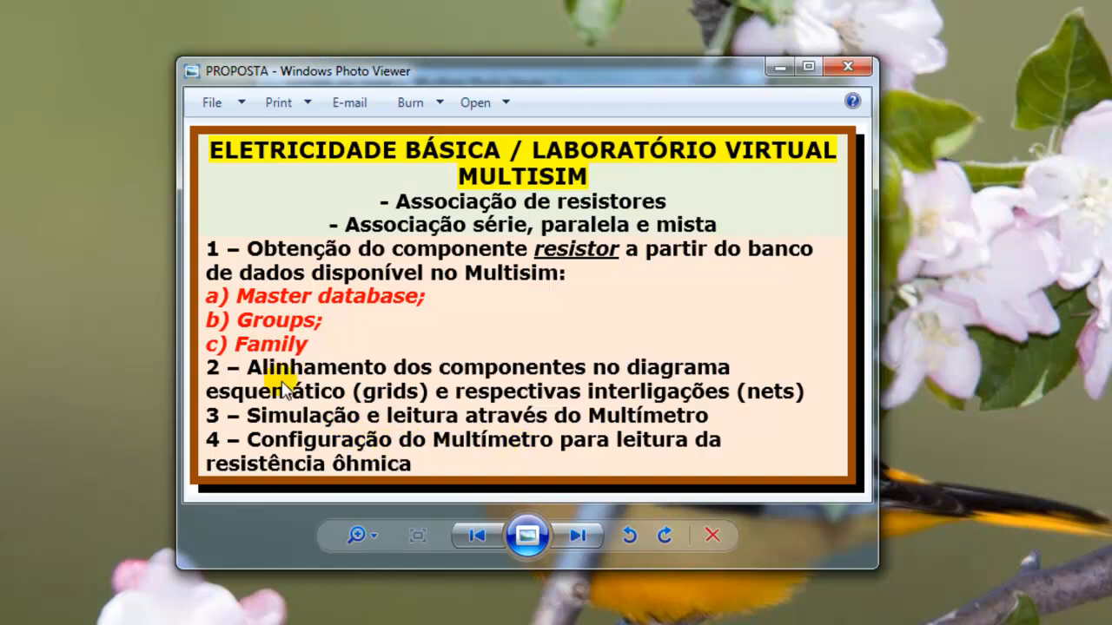
Minimize the proposal and both mixed-association circuit images and bring up the blank Multisim schematic
{"action": "left_click", "coordinate": [775, 67]}
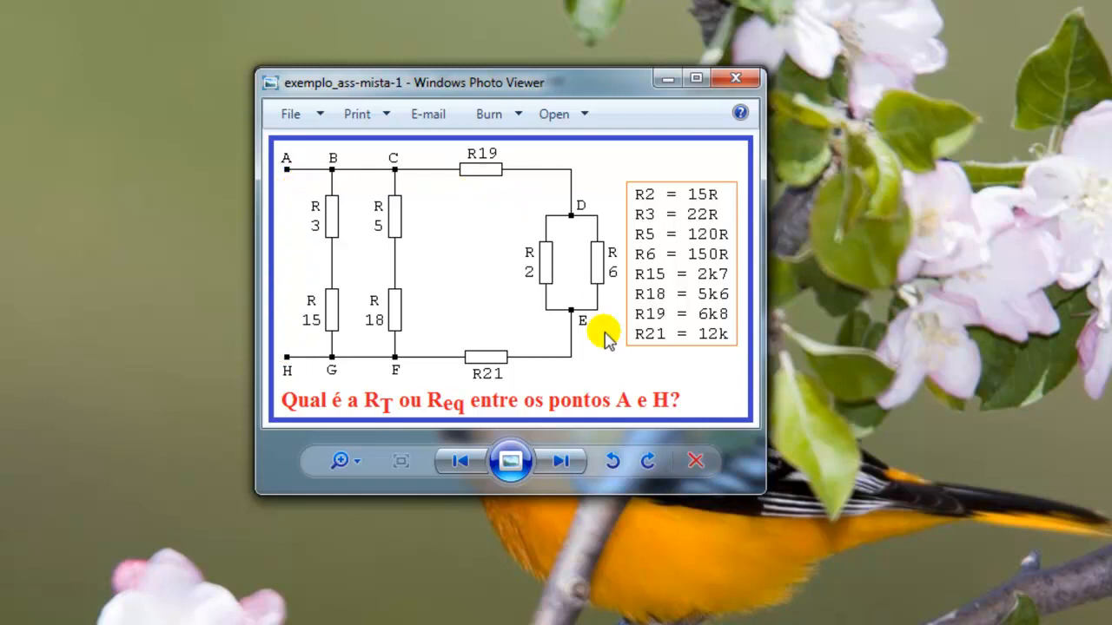
{"action": "left_click_drag", "start_coordinate": [548, 91], "coordinate": [547, 441]}
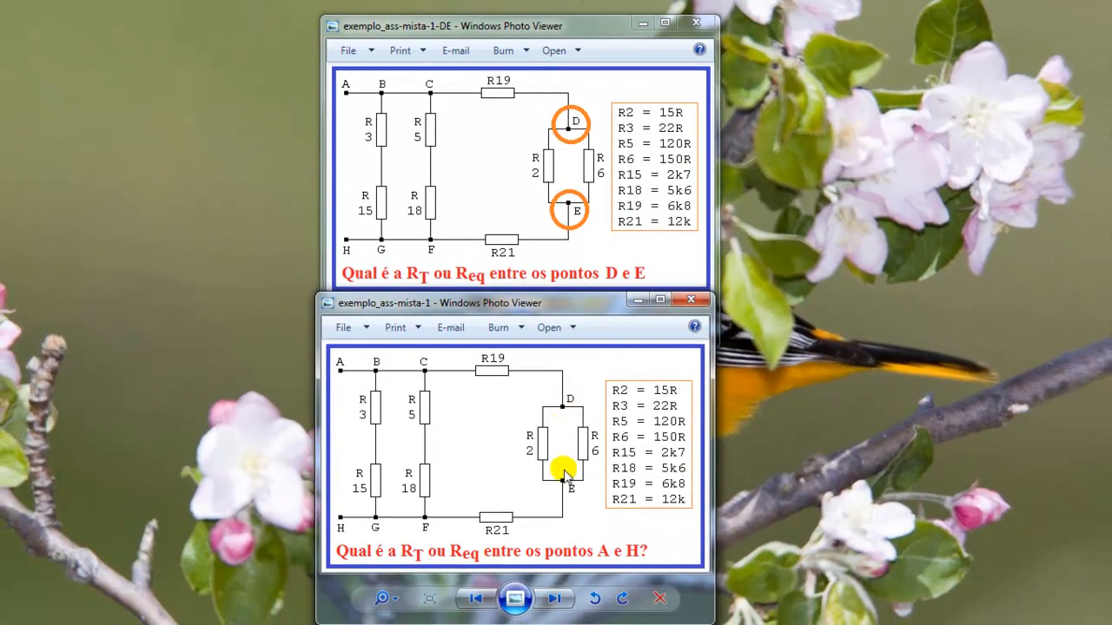
{"action": "left_click", "coordinate": [639, 300]}
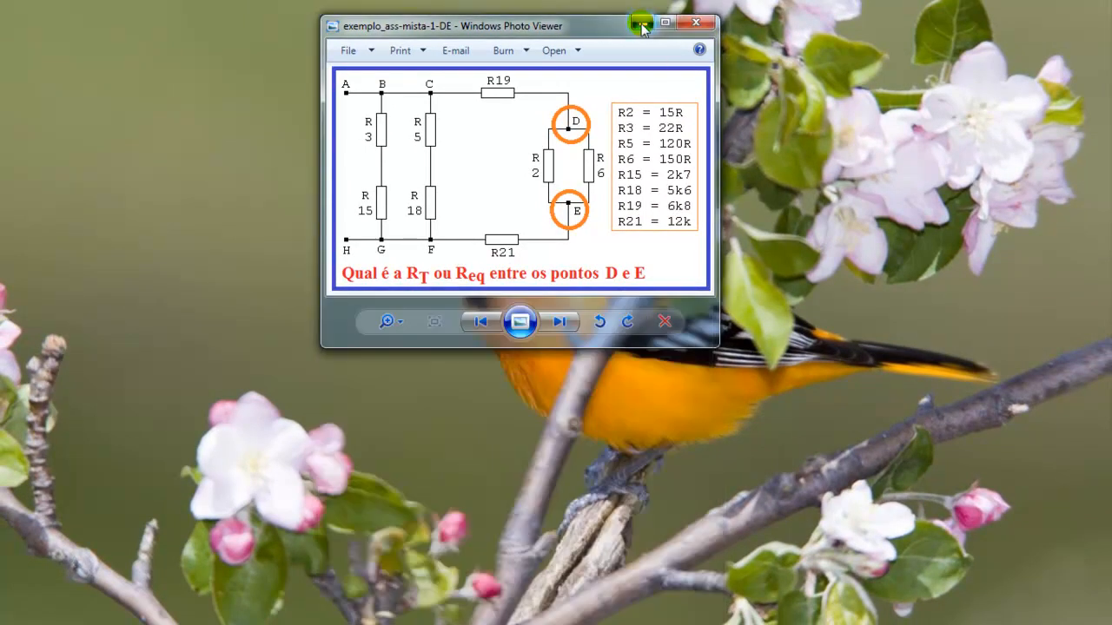
{"action": "left_click", "coordinate": [640, 24]}
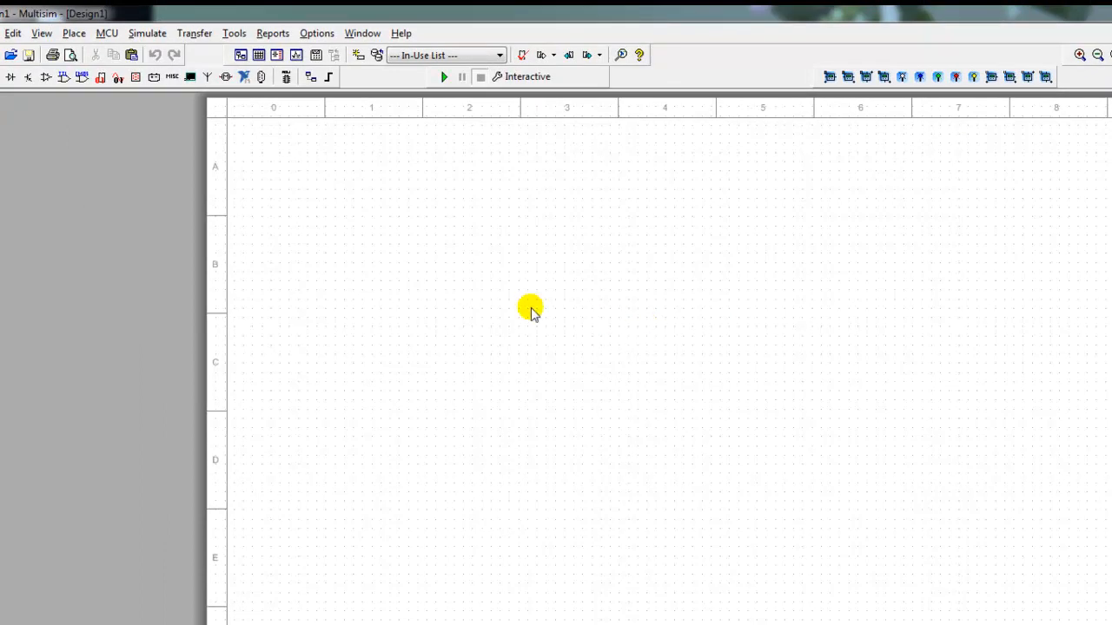
Browse the component database and examine RESISTOR_RATED in the RATED_VIRTUAL family of the Basic group
{"action": "left_click", "coordinate": [74, 35]}
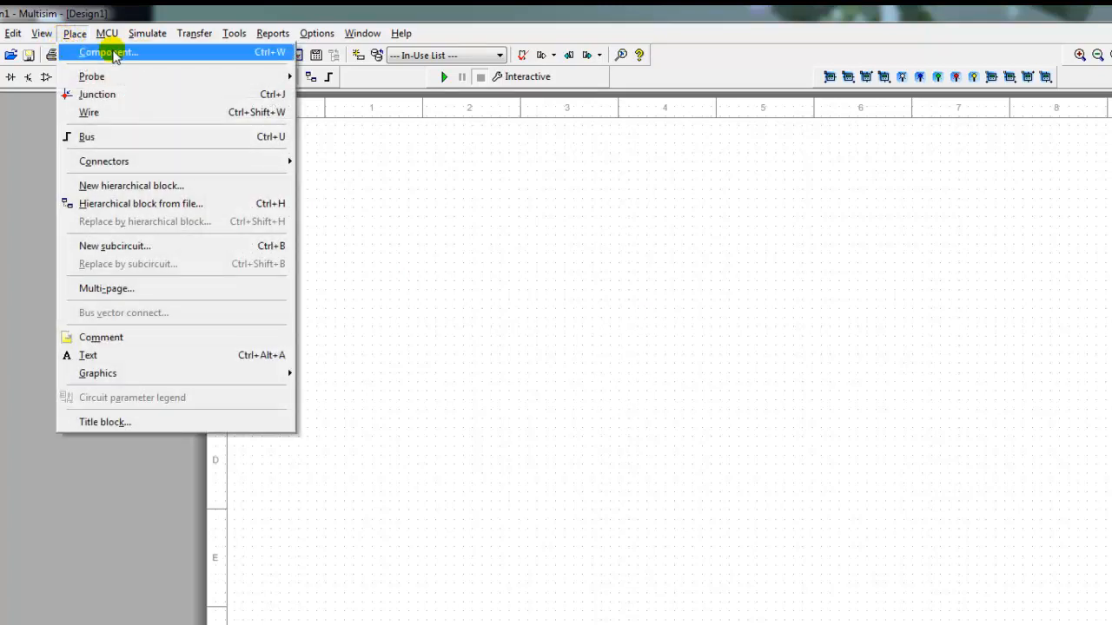
{"action": "left_click", "coordinate": [109, 54]}
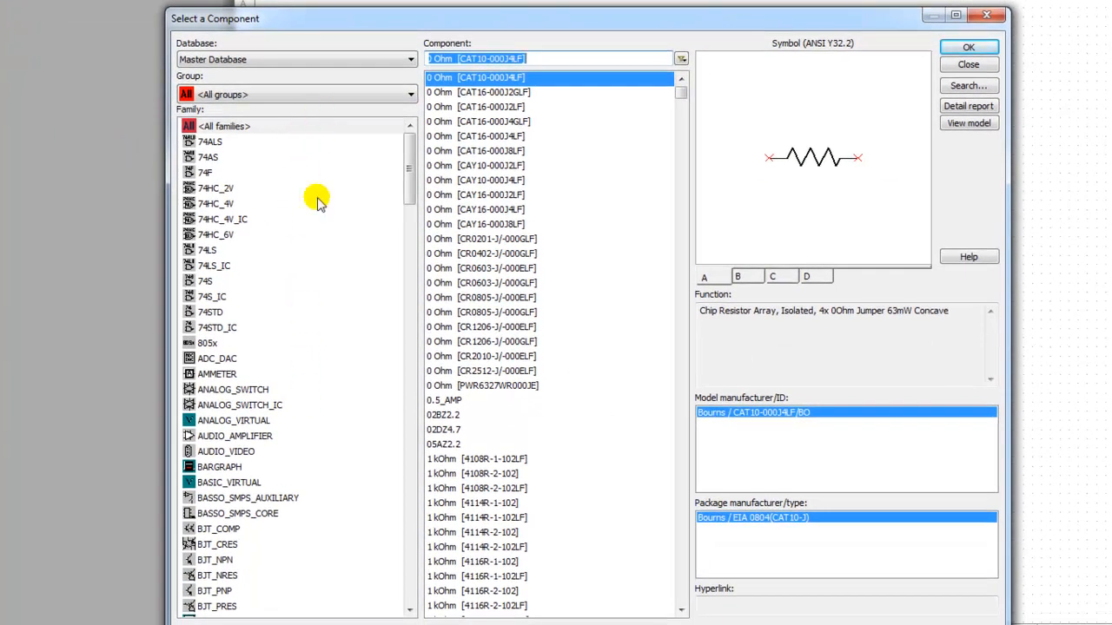
{"action": "left_click", "coordinate": [977, 69]}
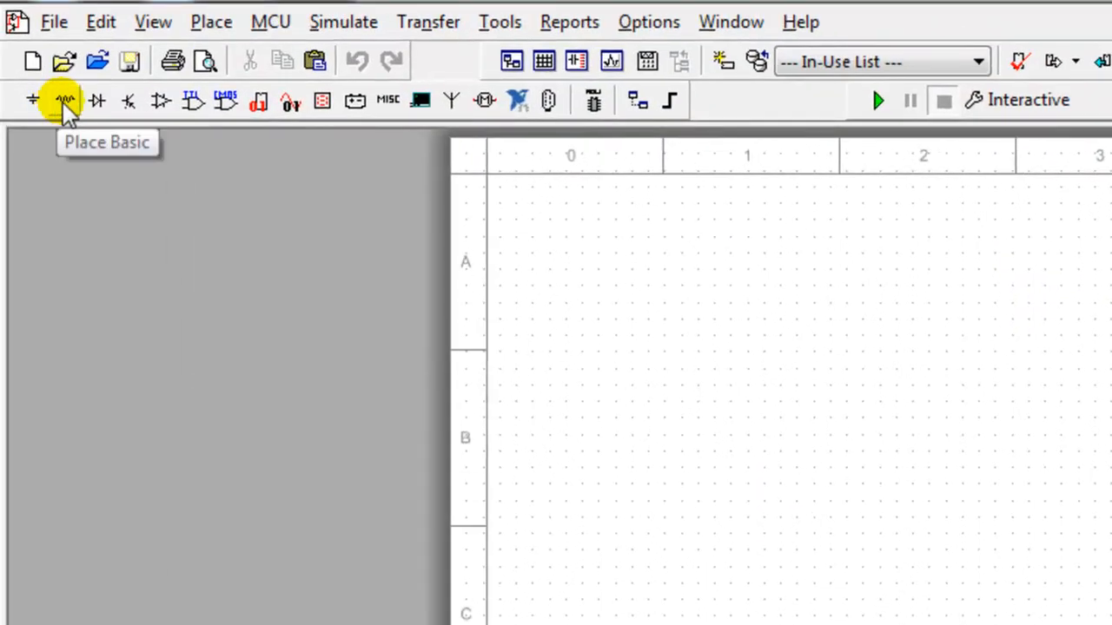
{"action": "left_click", "coordinate": [65, 102]}
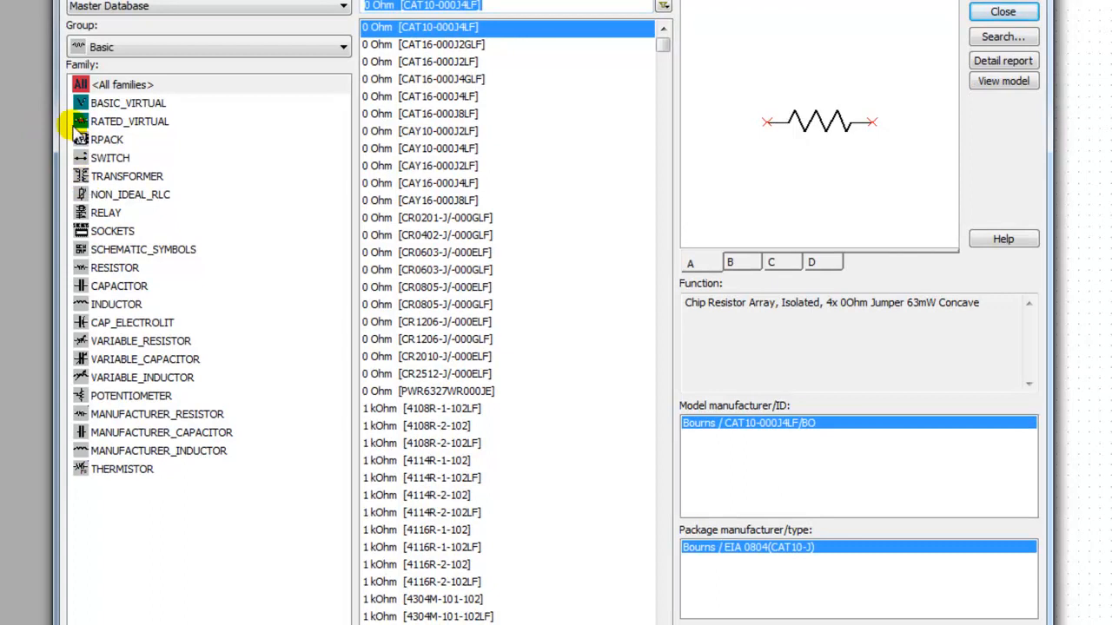
{"action": "left_click", "coordinate": [123, 124]}
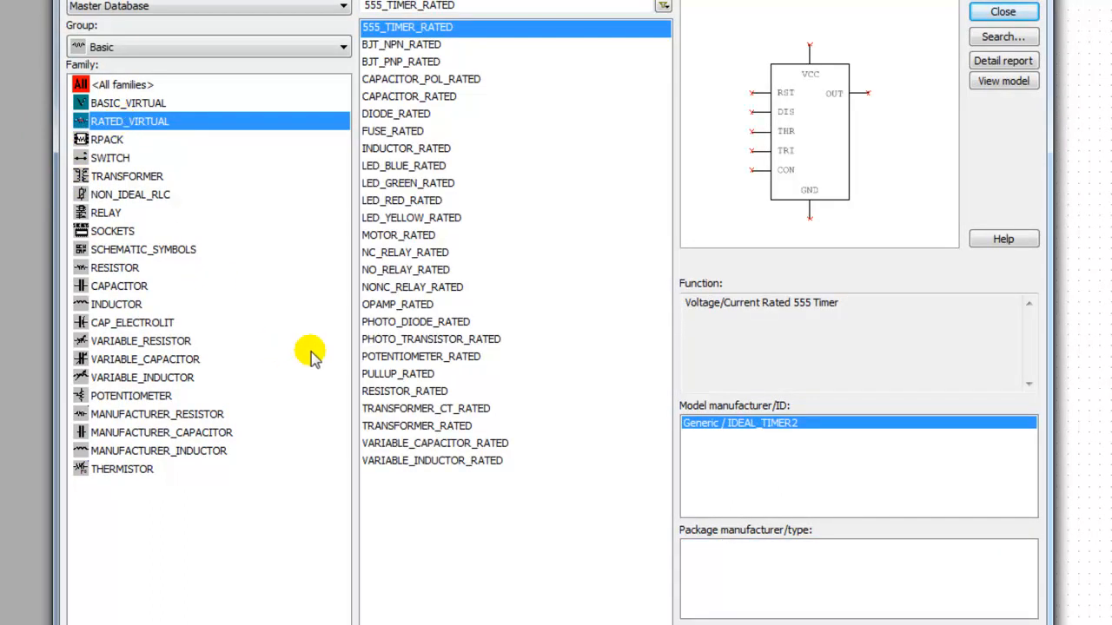
{"action": "left_click", "coordinate": [390, 394]}
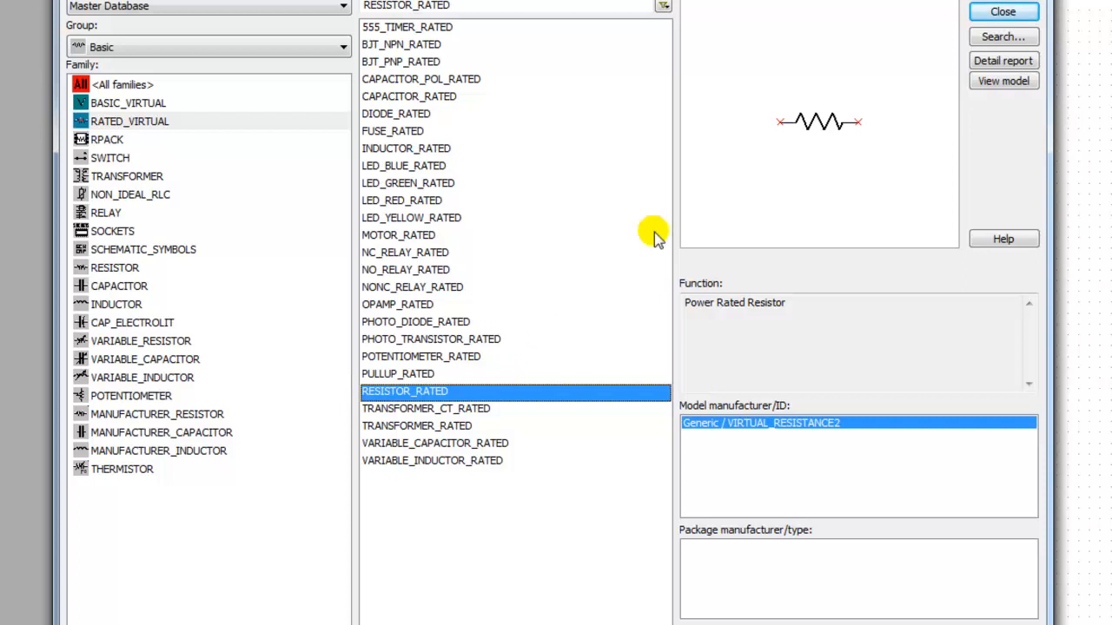
{"action": "left_click", "coordinate": [1004, 14]}
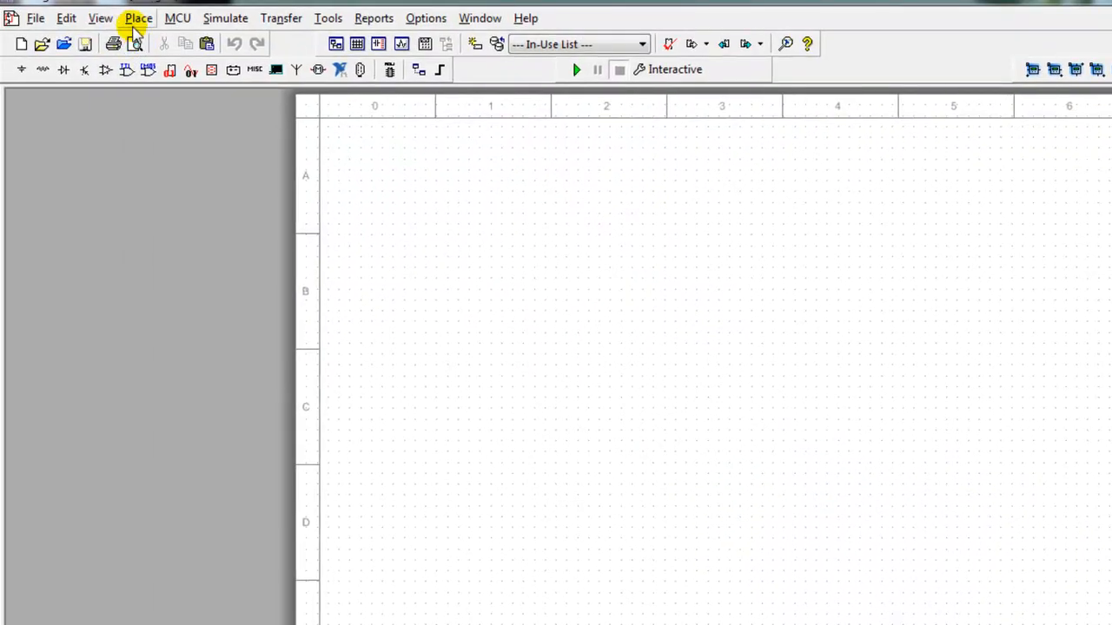
Locate the RESISTOR family among all groups of the Master Database and examine its resistor values
{"action": "left_click", "coordinate": [136, 18]}
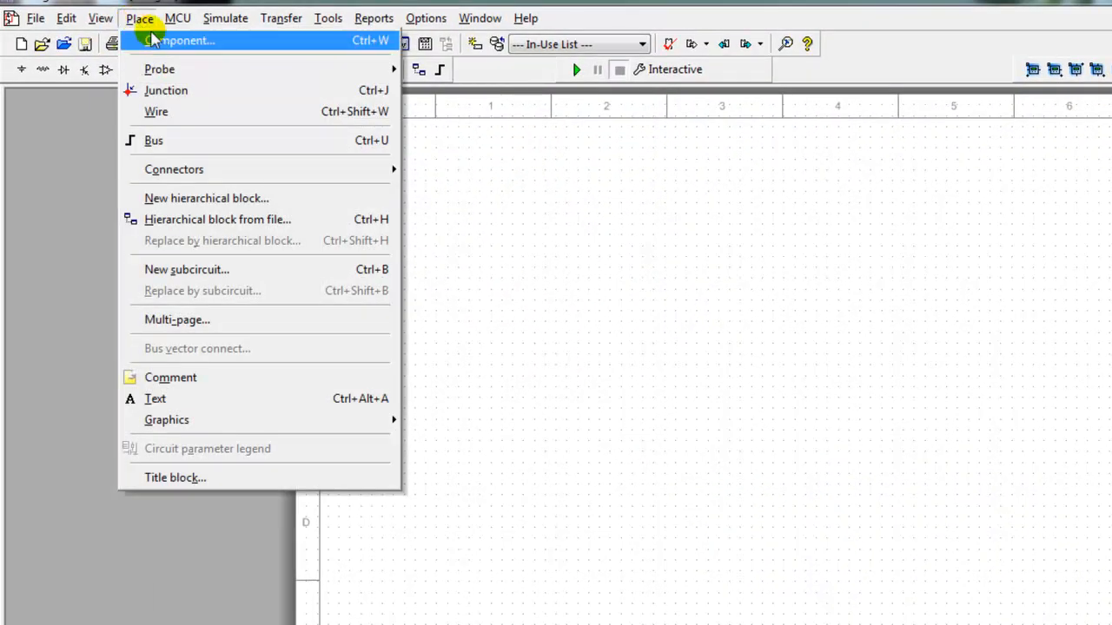
{"action": "left_click", "coordinate": [162, 40]}
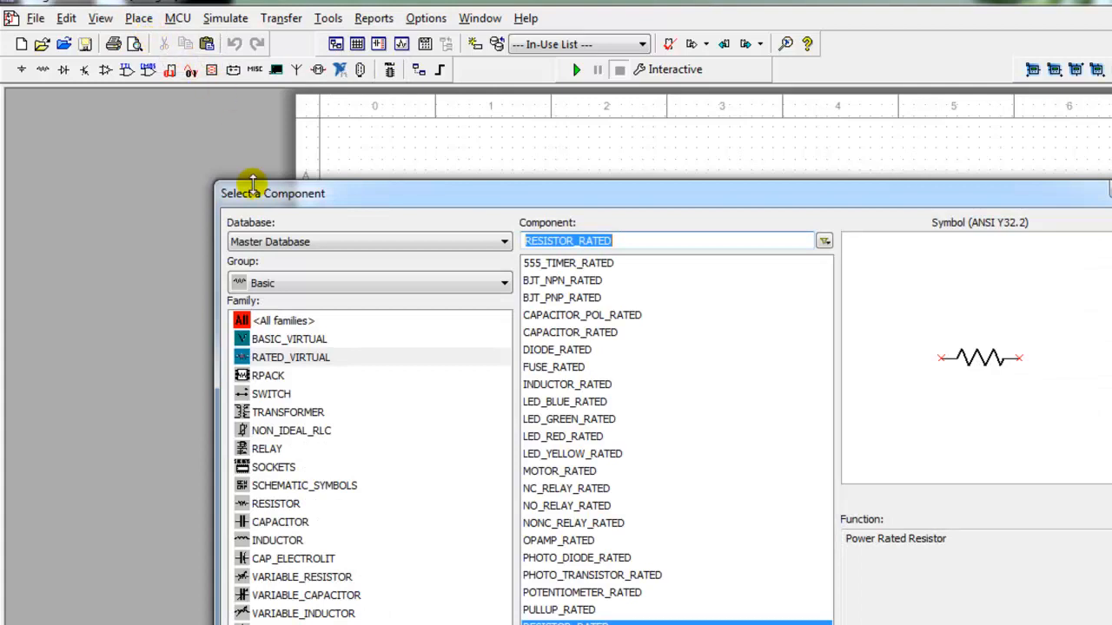
{"action": "left_click", "coordinate": [504, 283]}
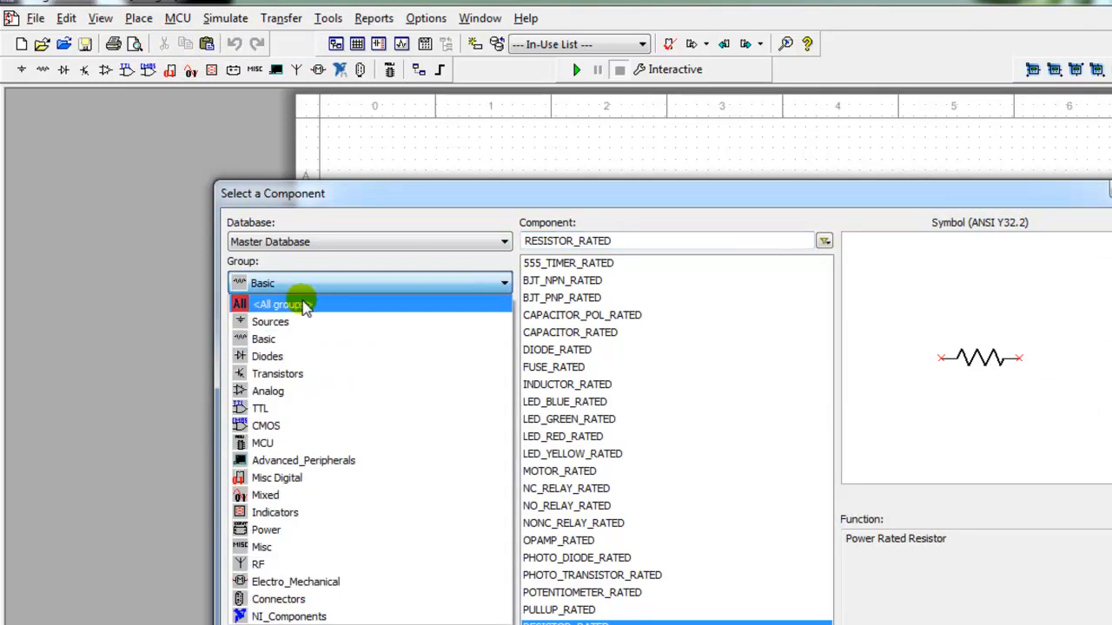
{"action": "left_click", "coordinate": [304, 304]}
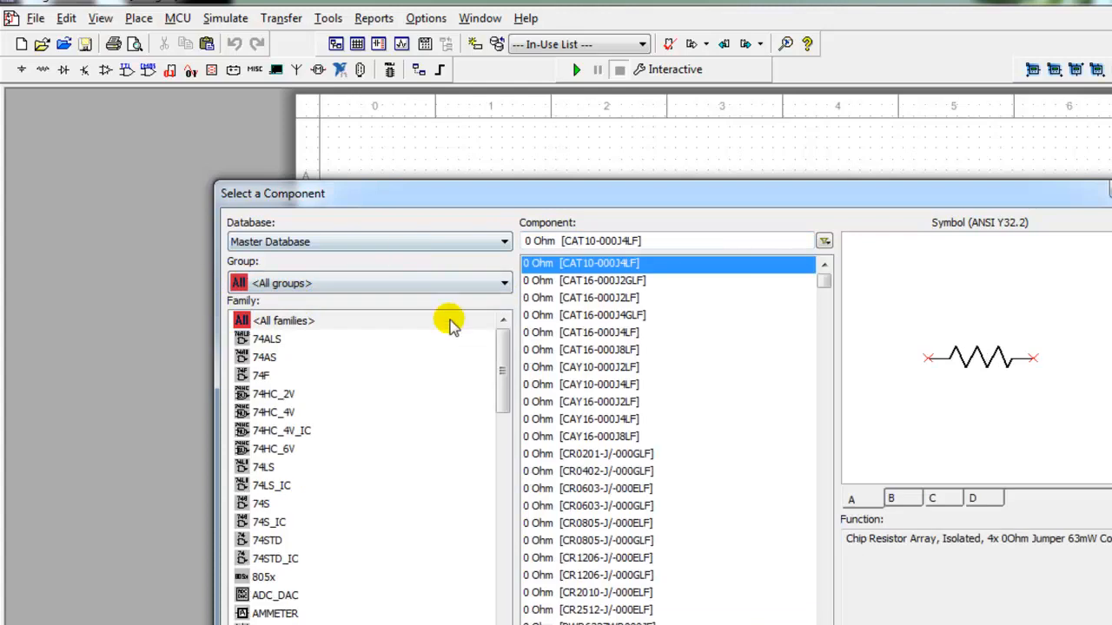
{"action": "left_click_drag", "start_coordinate": [499, 380], "coordinate": [522, 624]}
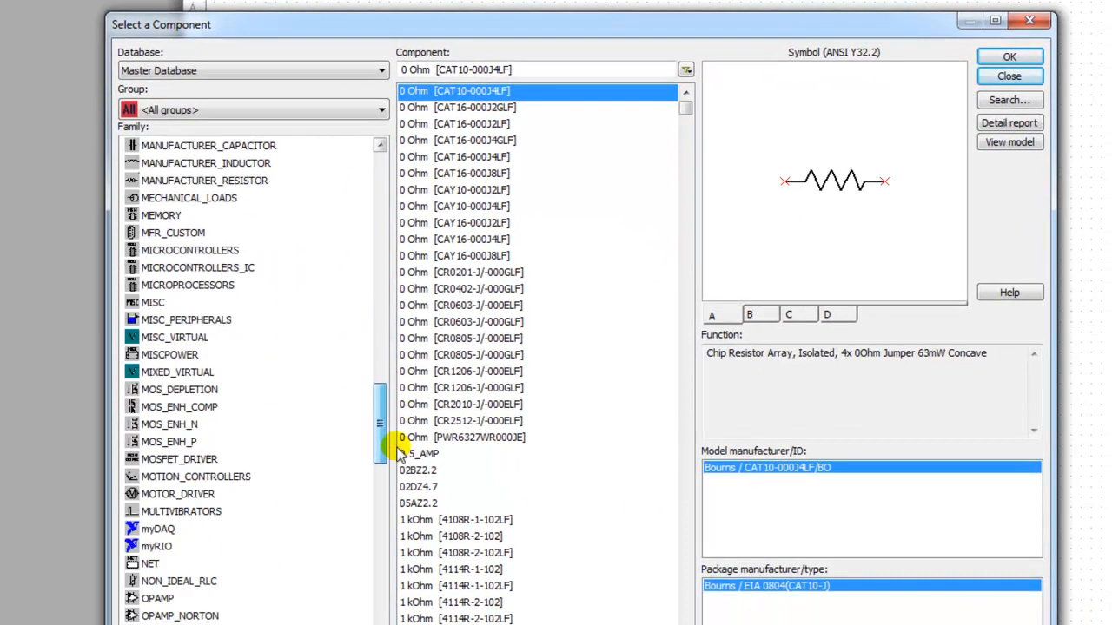
{"action": "left_click_drag", "start_coordinate": [400, 450], "coordinate": [418, 521]}
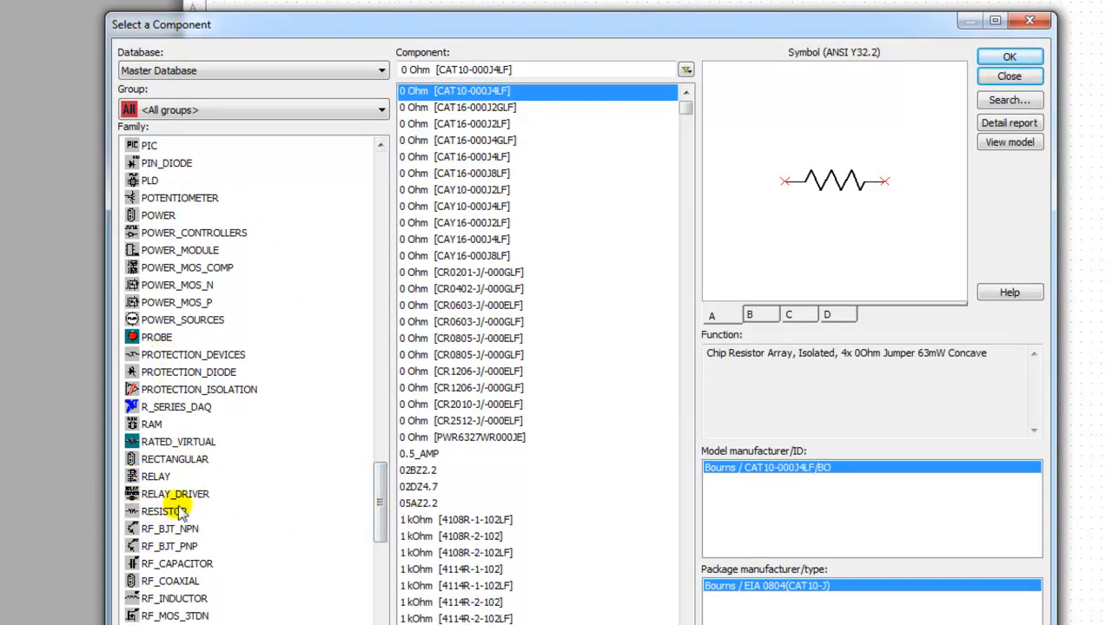
{"action": "left_click", "coordinate": [165, 513]}
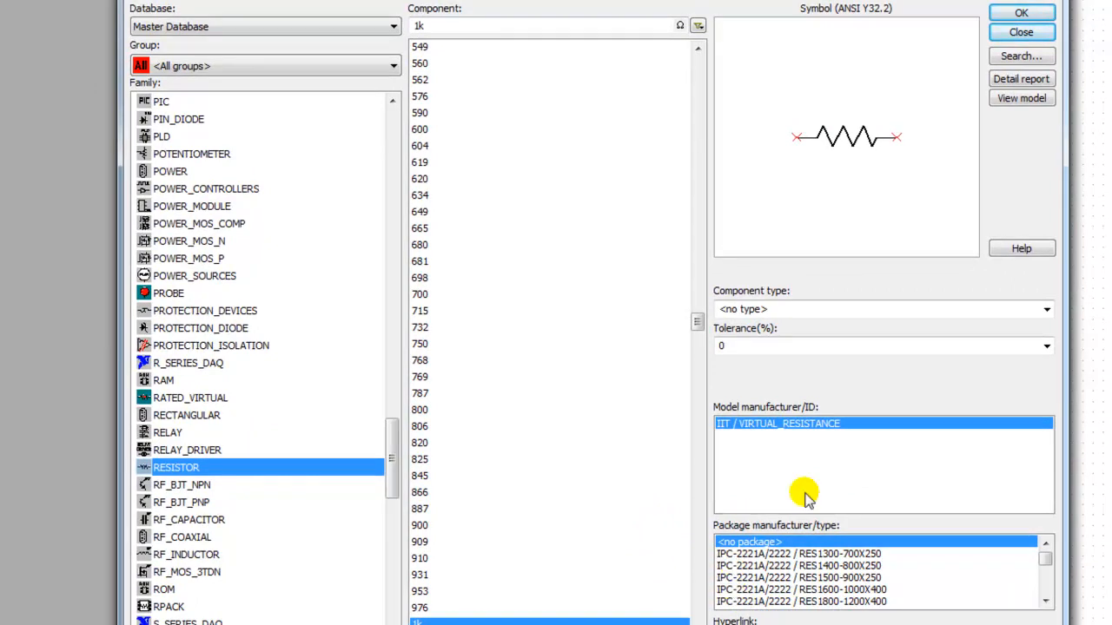
{"action": "left_click", "coordinate": [1023, 32]}
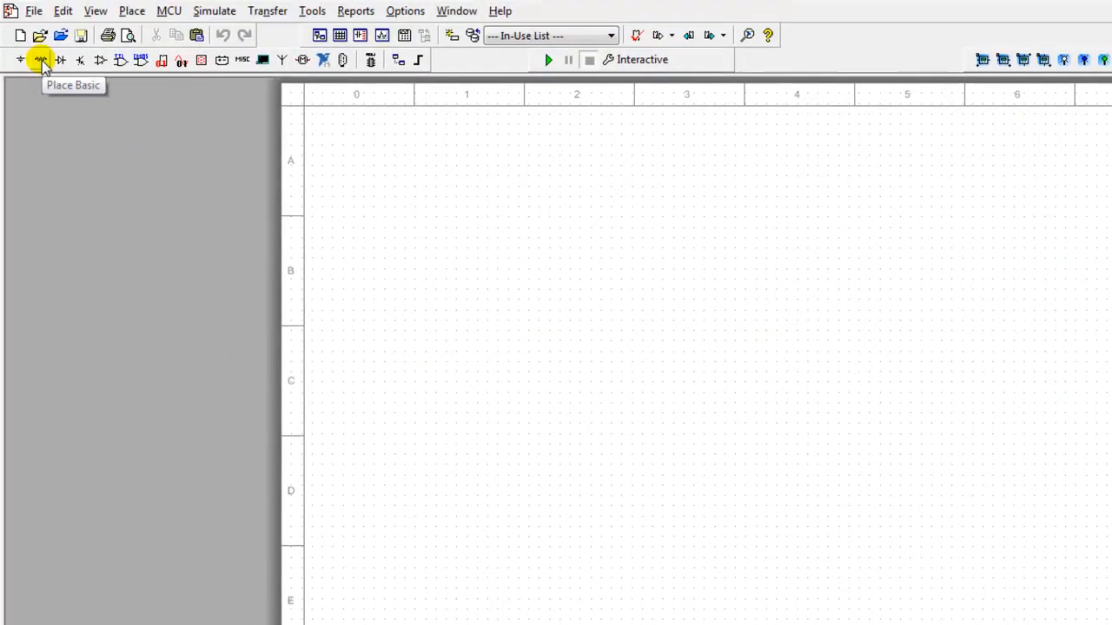
Examine the RESISTOR family within the Basic group without placing a component
{"action": "left_click", "coordinate": [40, 61]}
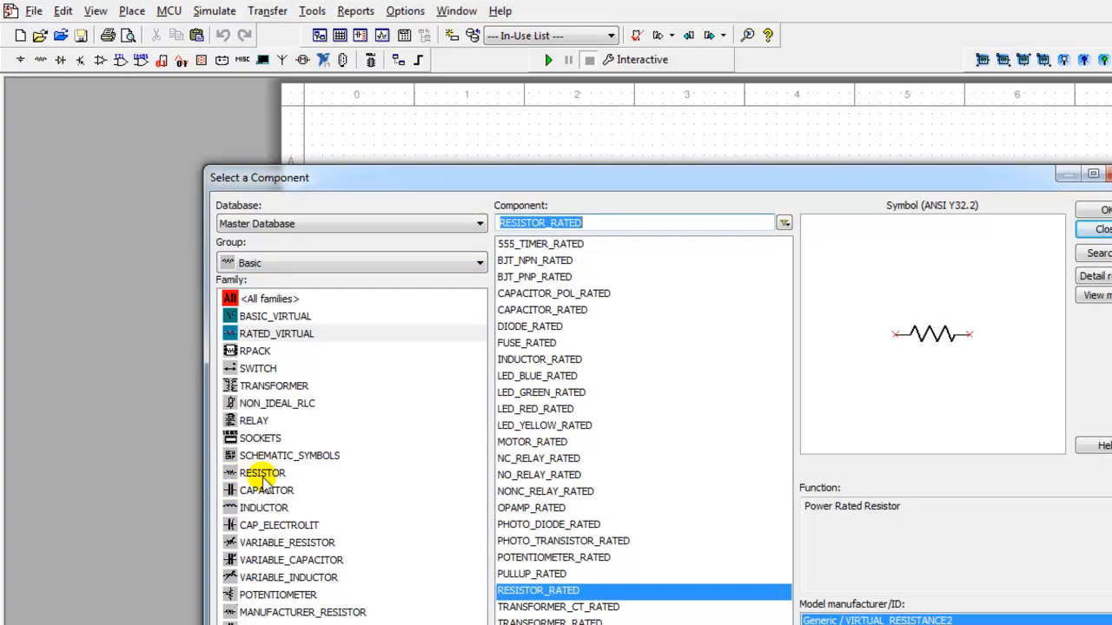
{"action": "left_click", "coordinate": [252, 474]}
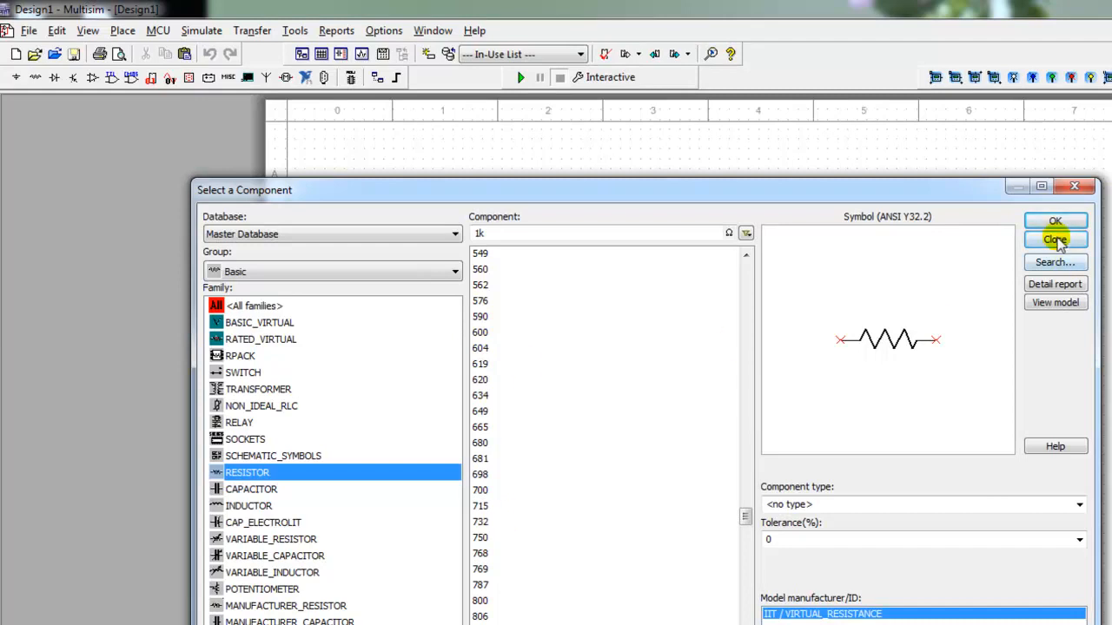
{"action": "left_click", "coordinate": [1054, 240]}
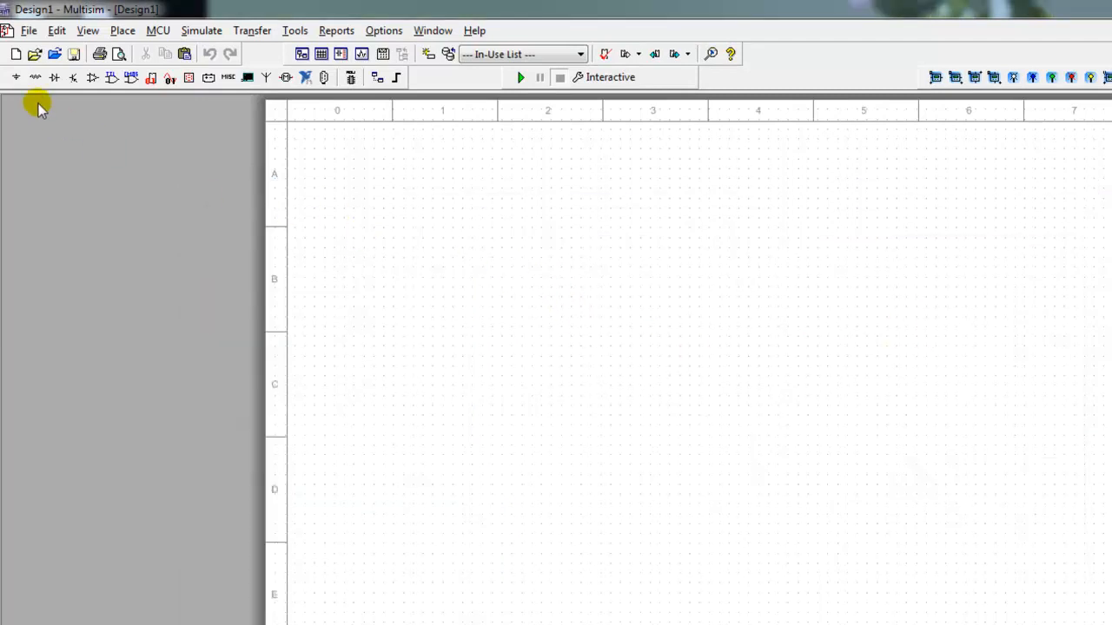
Place three RESISTOR_RATED components from the Basic group's RATED_VIRTUAL family side by side in row B of the schematic
{"action": "left_click", "coordinate": [35, 78]}
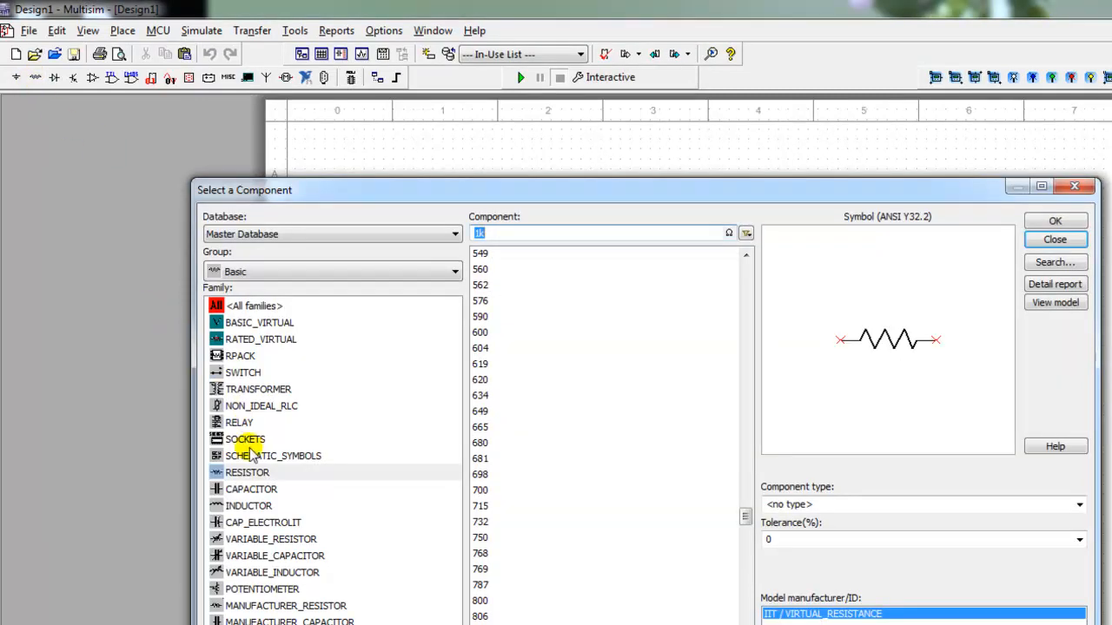
{"action": "left_click", "coordinate": [233, 339]}
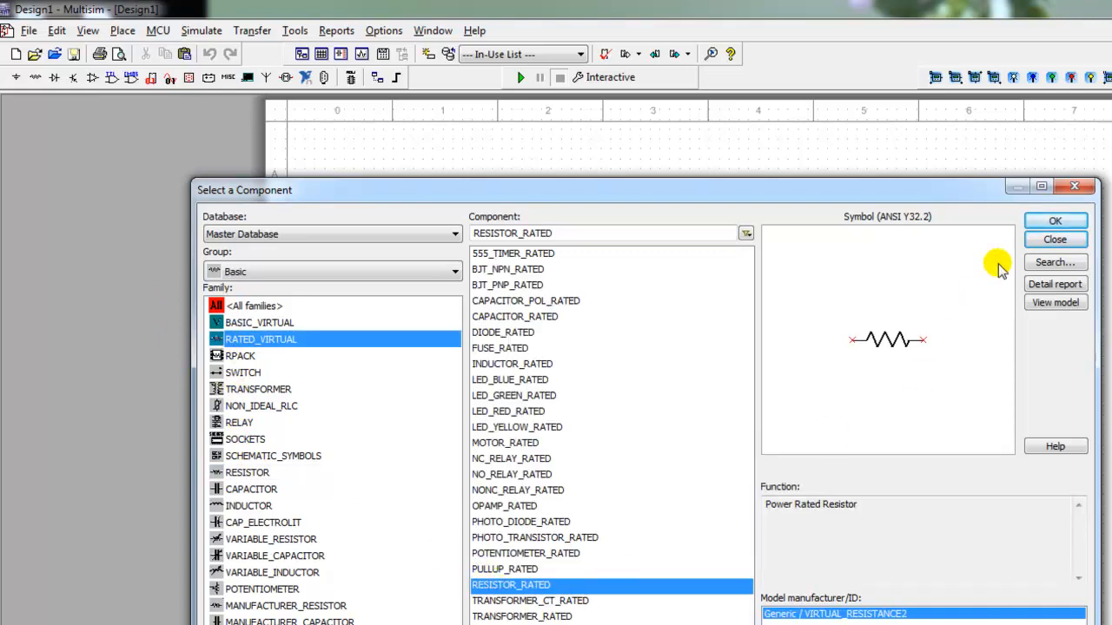
{"action": "left_click", "coordinate": [1053, 222]}
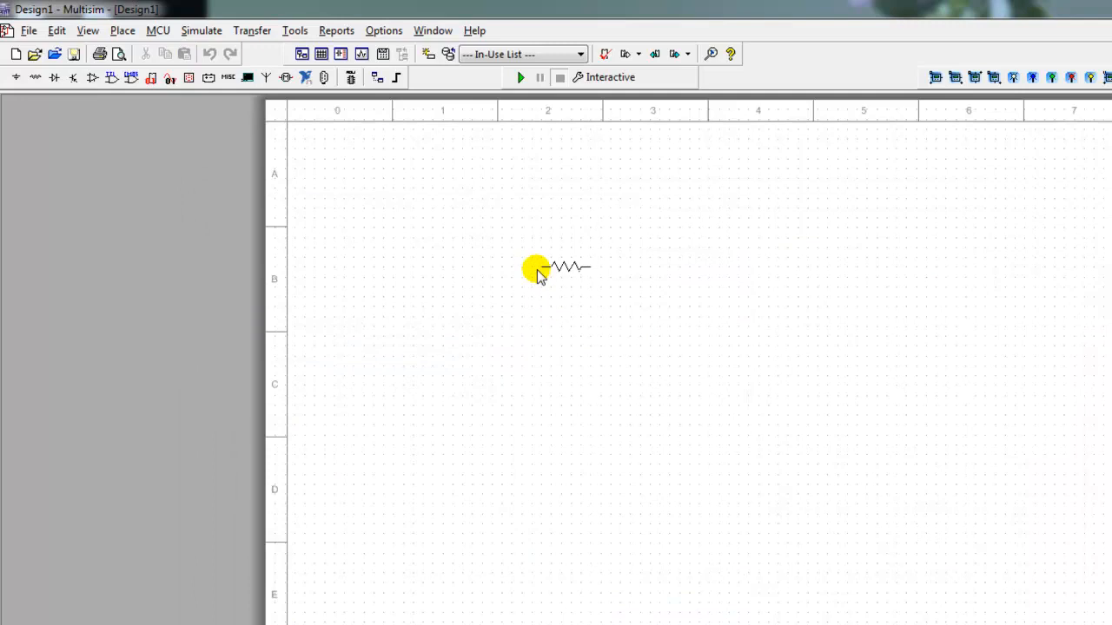
{"action": "left_click", "coordinate": [537, 273]}
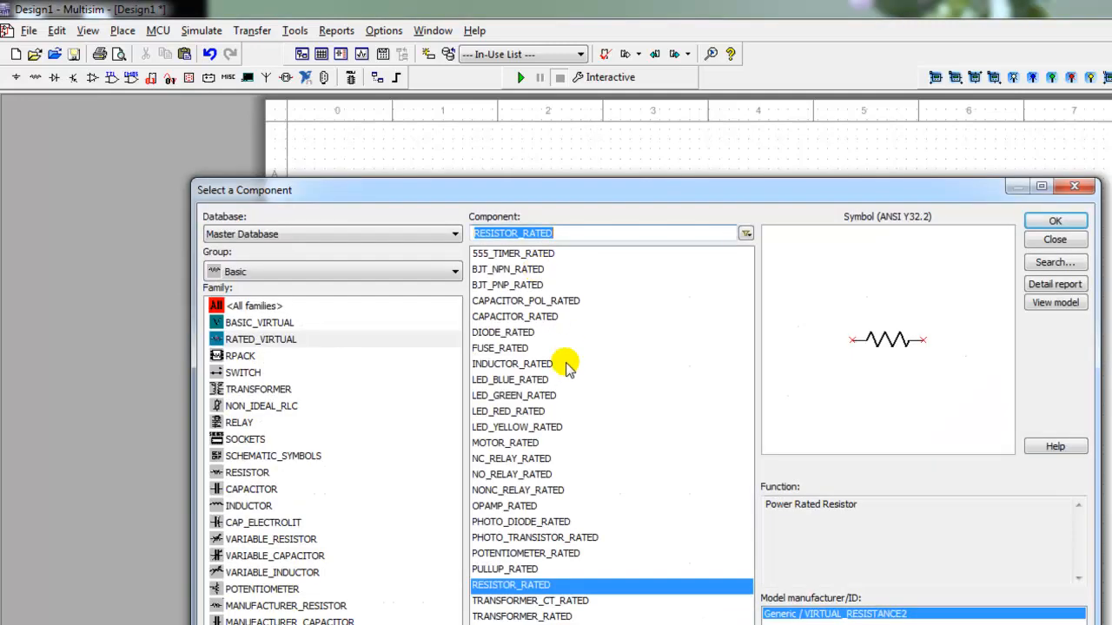
{"action": "left_click", "coordinate": [1049, 220]}
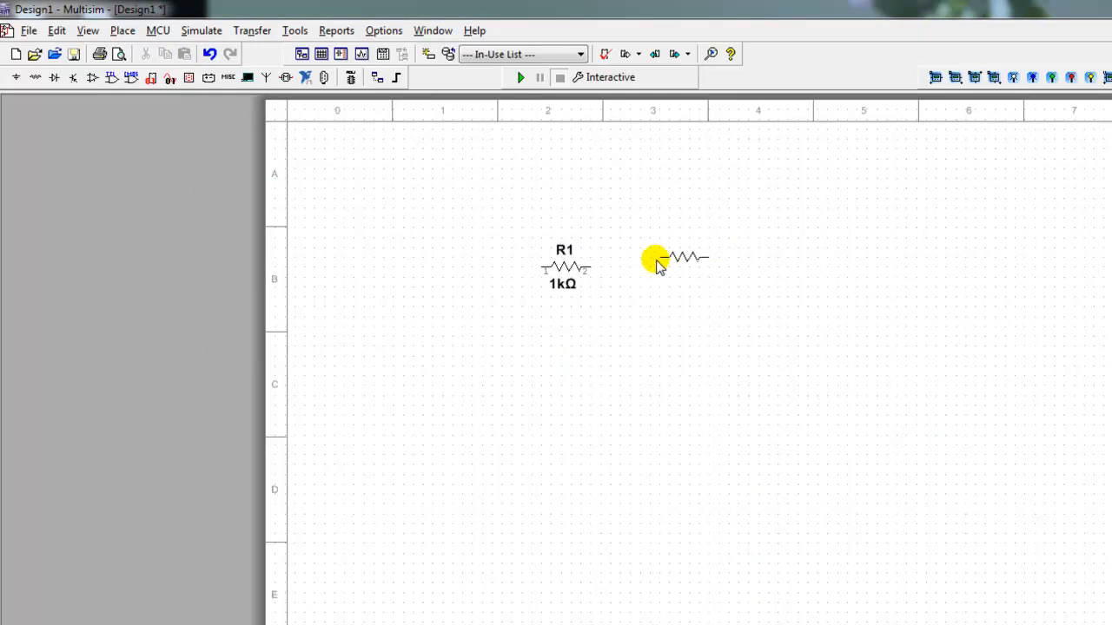
{"action": "left_click", "coordinate": [638, 267]}
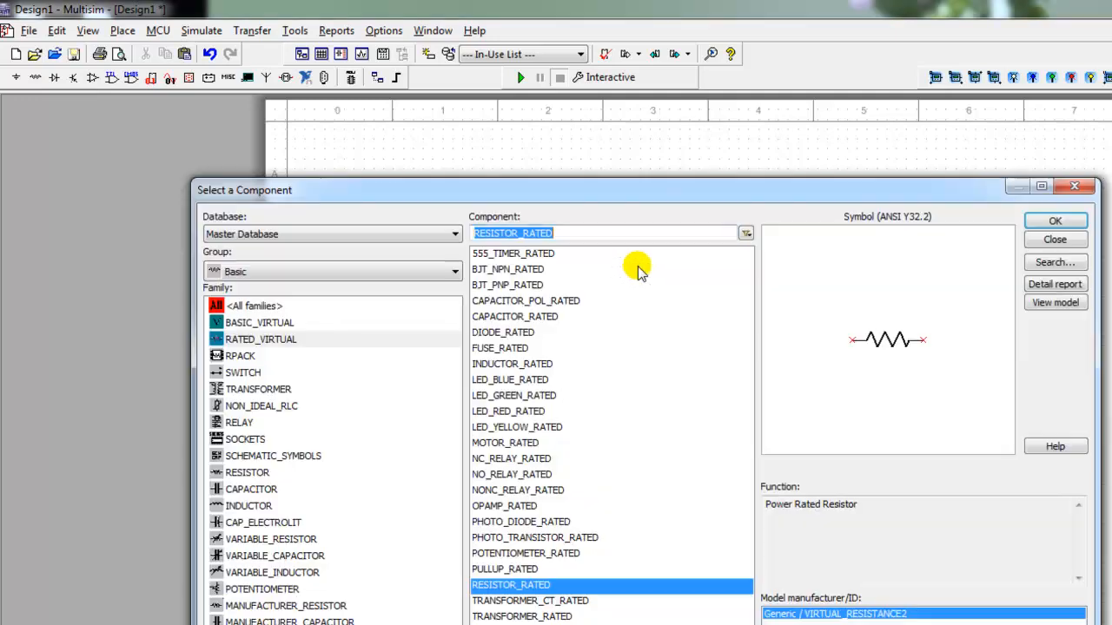
{"action": "left_click", "coordinate": [1053, 222]}
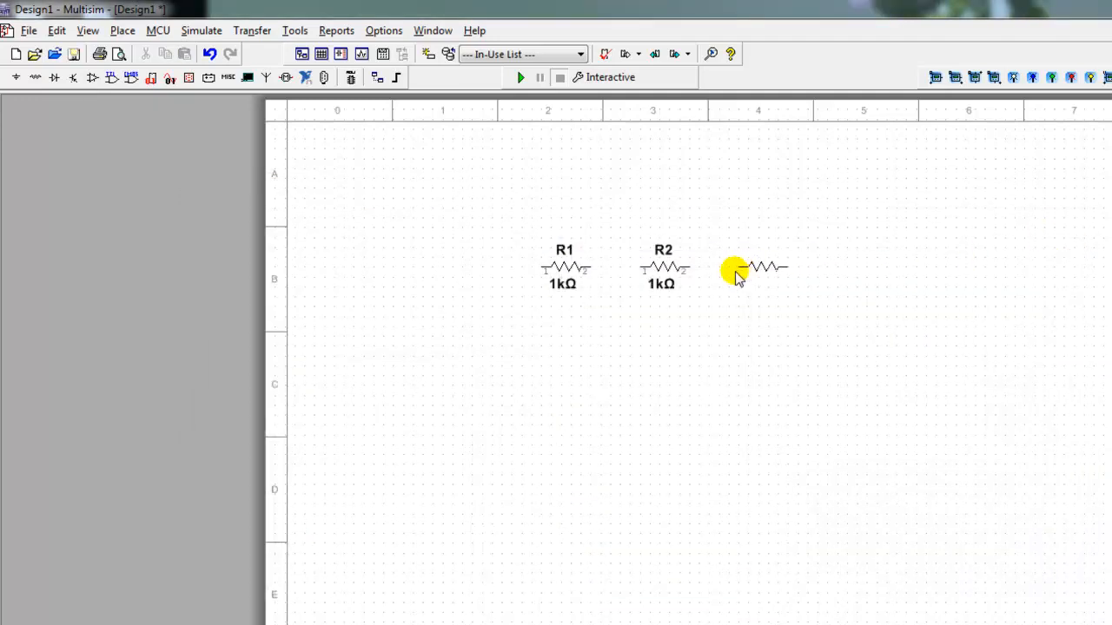
{"action": "left_click", "coordinate": [734, 273]}
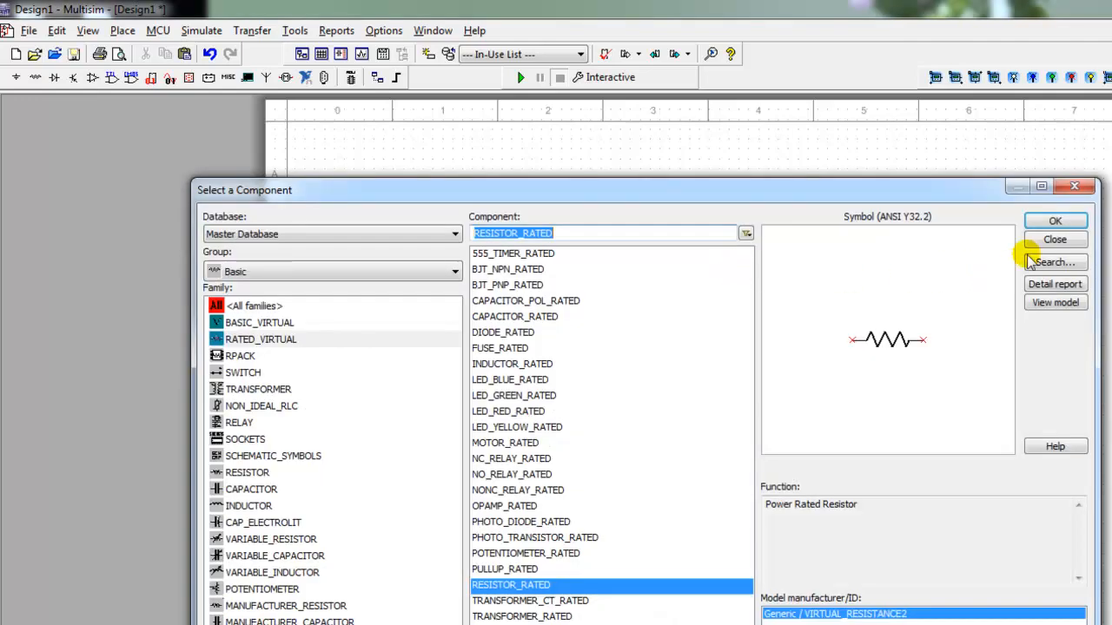
{"action": "left_click", "coordinate": [1052, 240]}
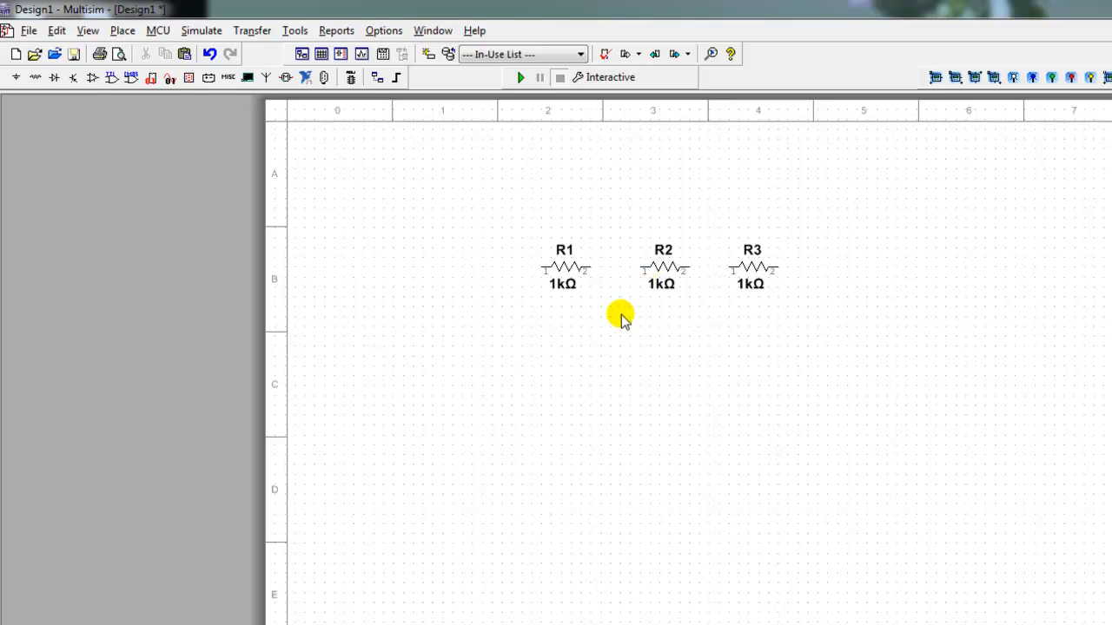
Consult the exemplo_ass-mista-1 circuit image, and inspect the editing and rotation options for resistor R1
{"action": "key", "text": "alt+Tab"}
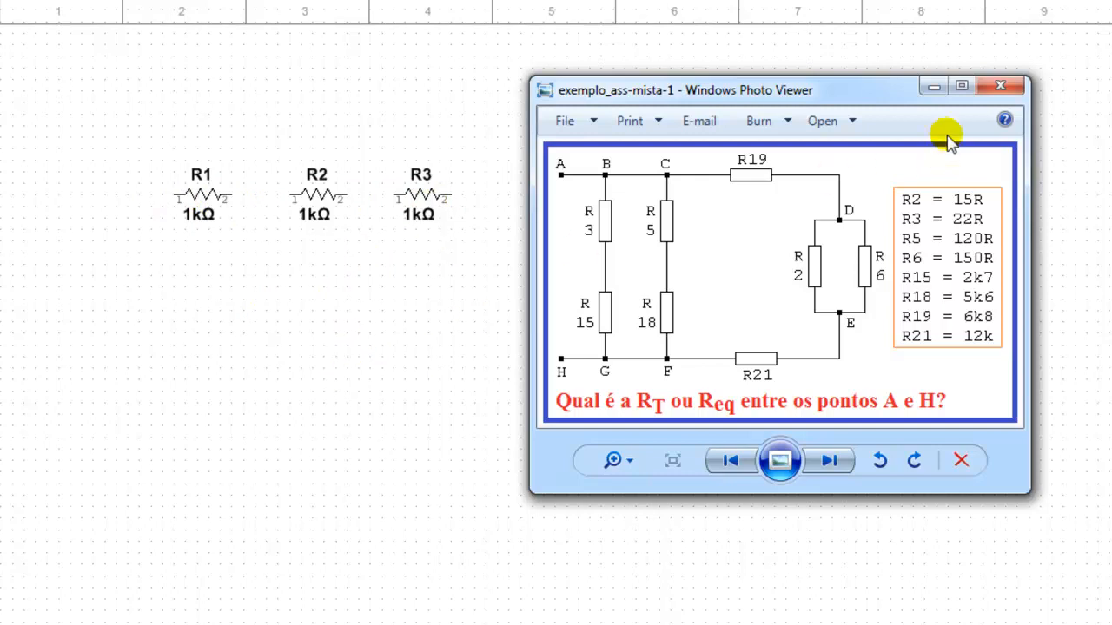
{"action": "left_click", "coordinate": [930, 87]}
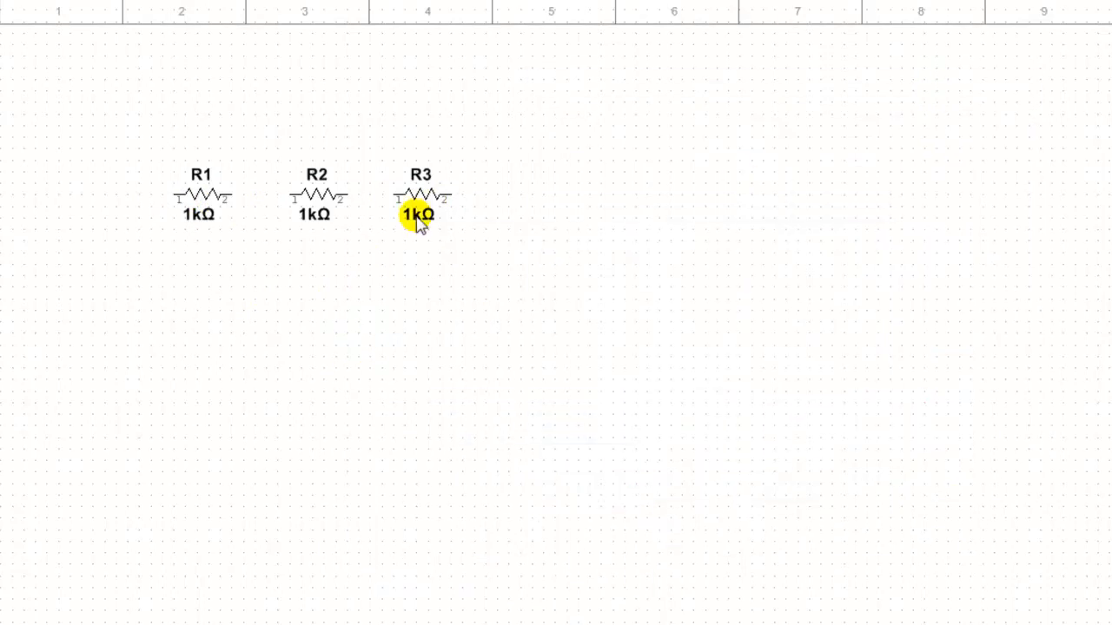
{"action": "right_click", "coordinate": [203, 198]}
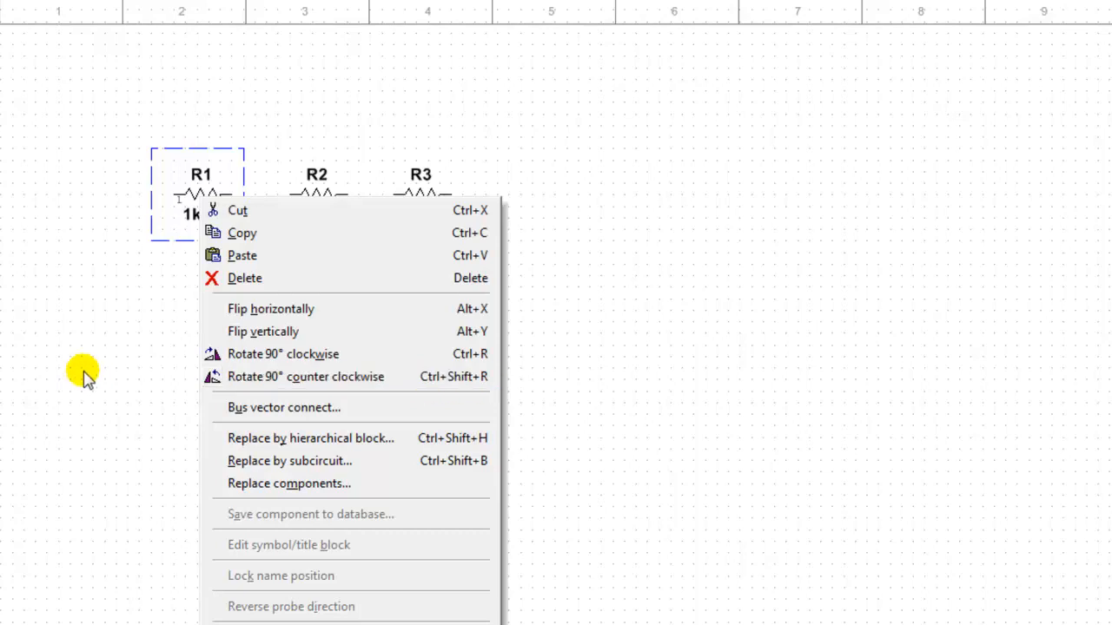
{"action": "left_click", "coordinate": [705, 385]}
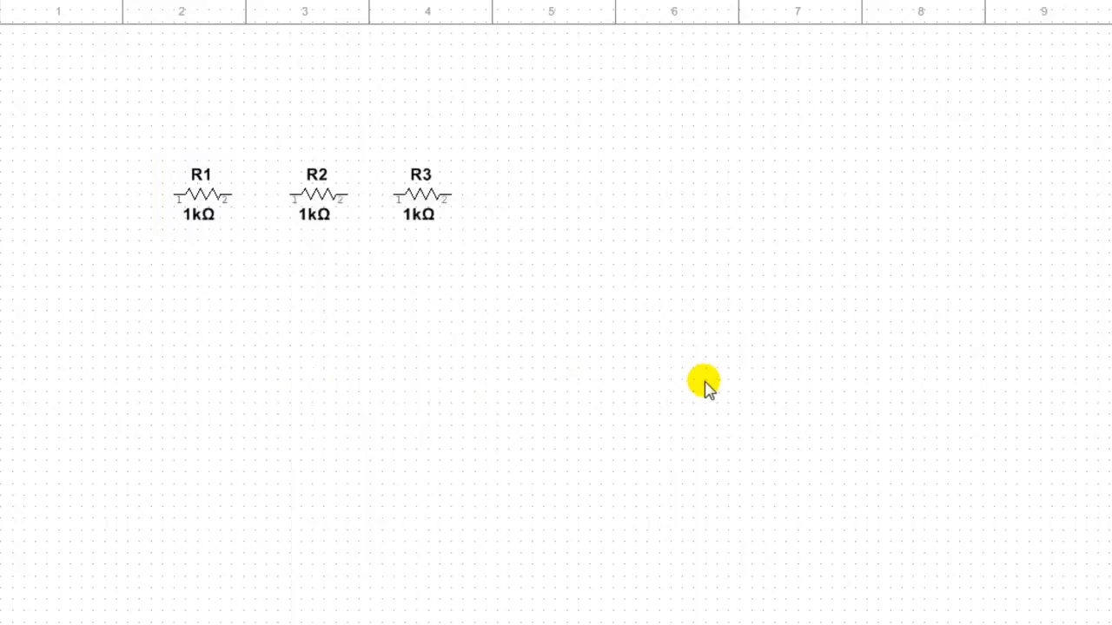
Rotate resistor R1 90° clockwise and resistor R2 90° counter clockwise so that both stand vertically in the schematic
{"action": "left_click", "coordinate": [202, 198]}
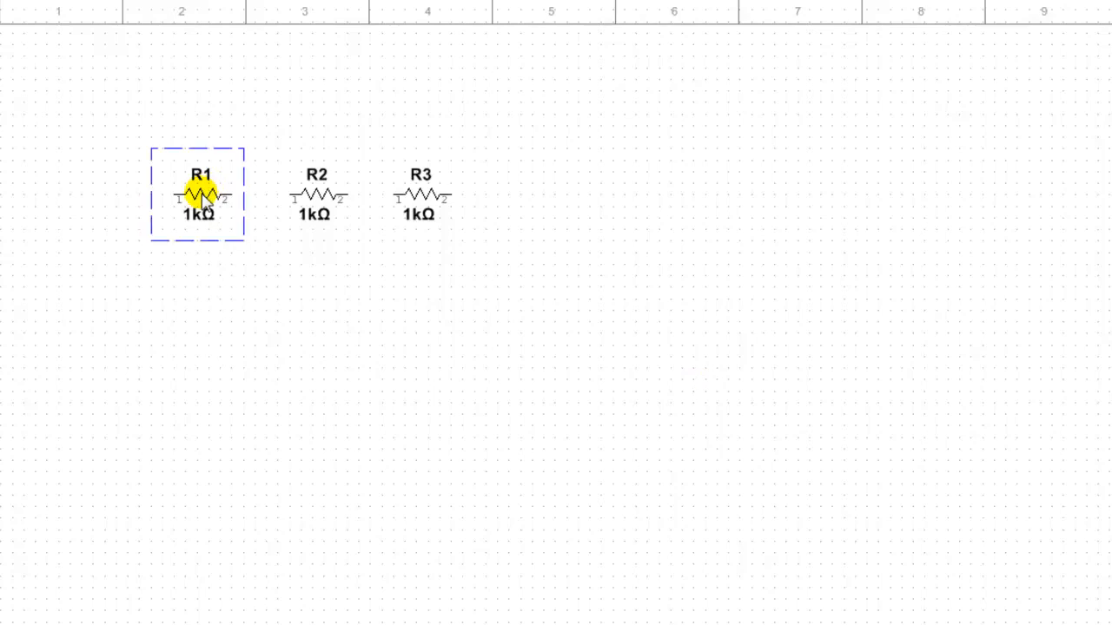
{"action": "right_click", "coordinate": [201, 198]}
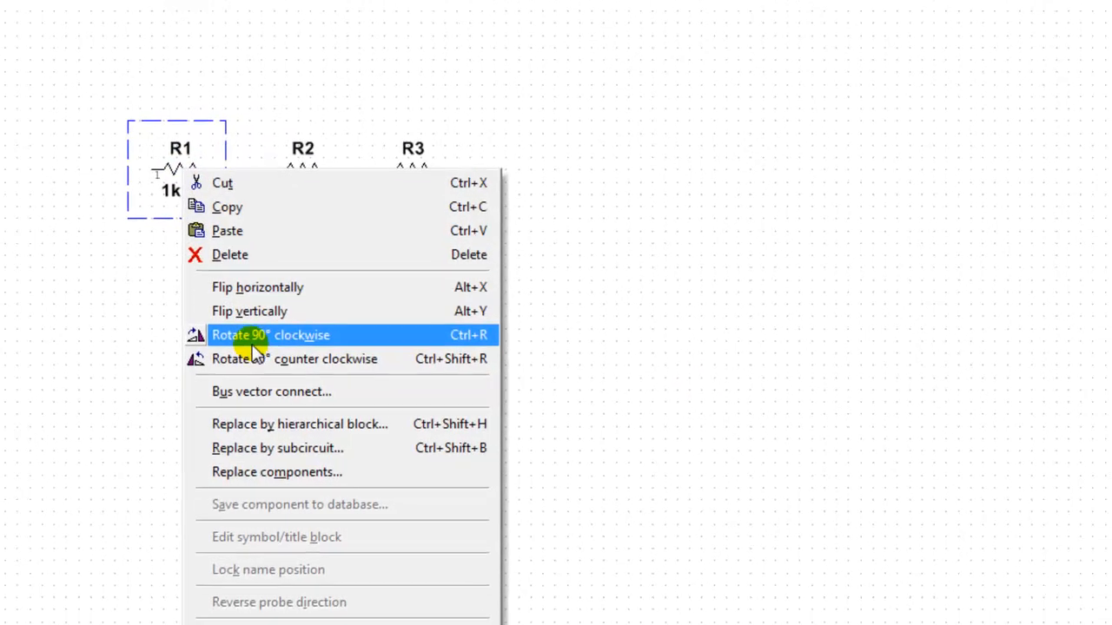
{"action": "left_click", "coordinate": [249, 286]}
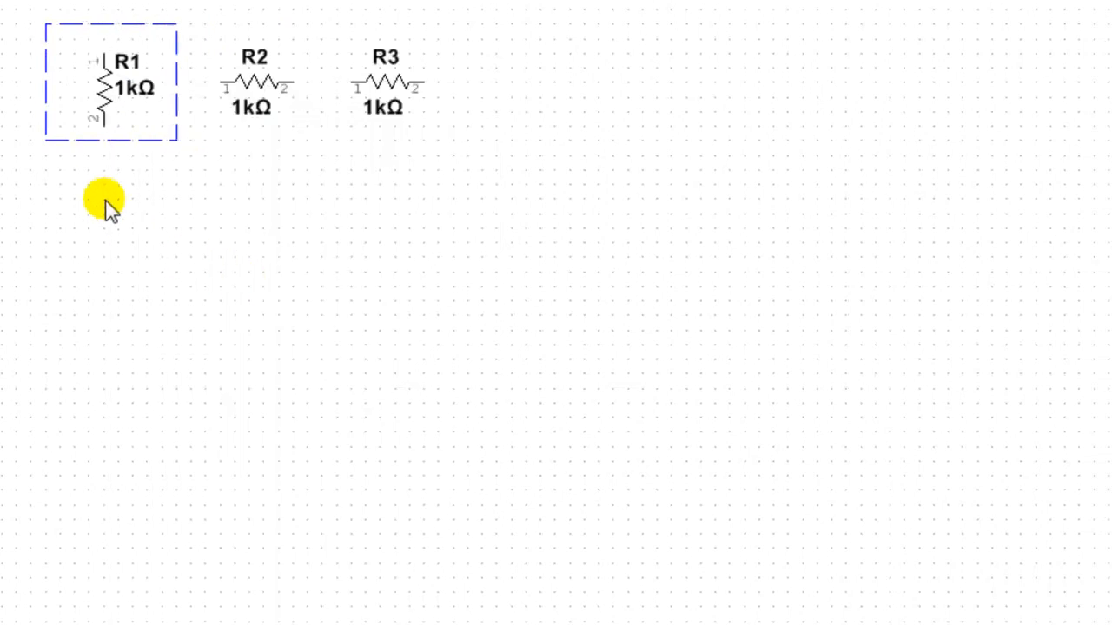
{"action": "left_click", "coordinate": [252, 89]}
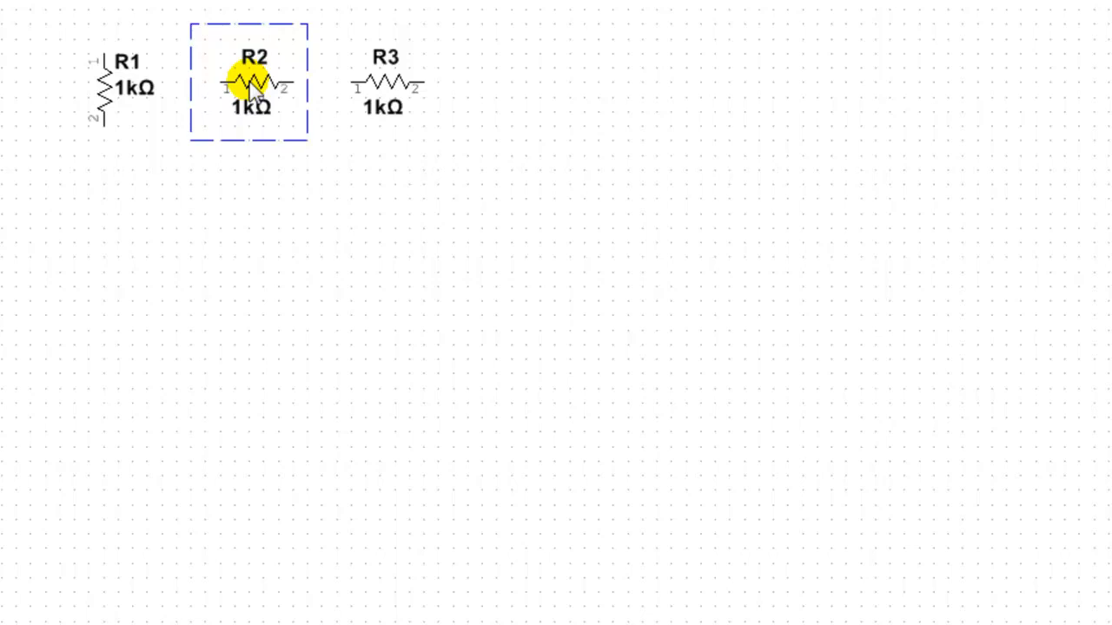
{"action": "key", "text": "ctrl+shift+r"}
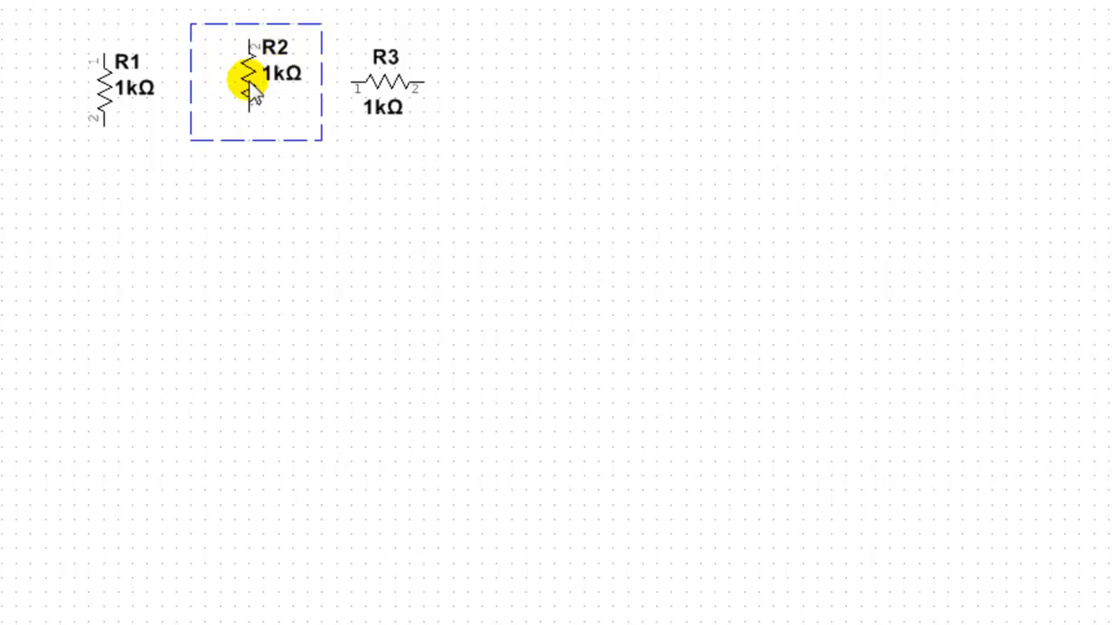
{"action": "left_click", "coordinate": [41, 266]}
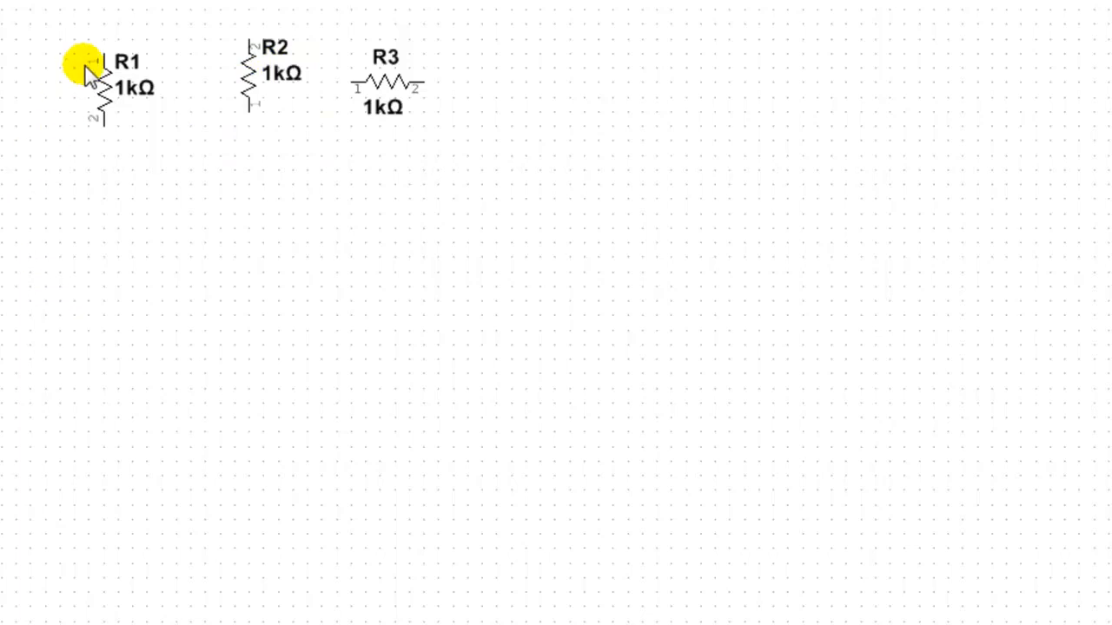